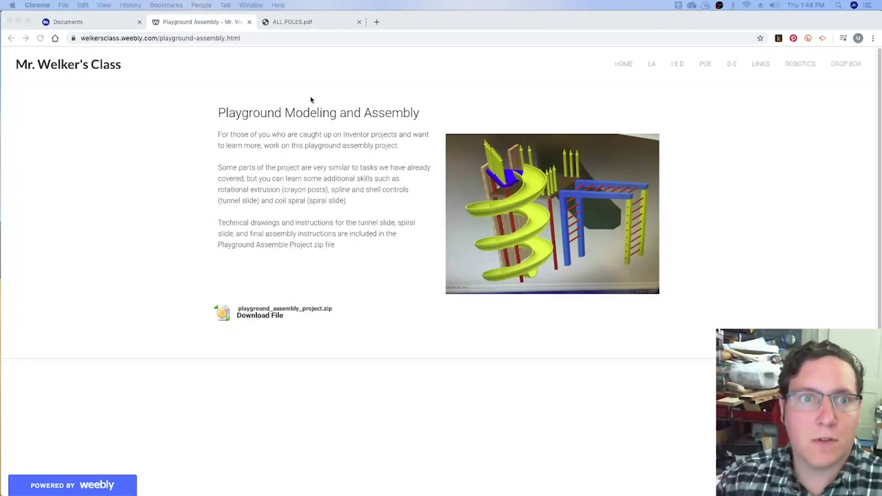
- Review the Playground Modeling and Assembly page, then view the ALL POLES drawing
left_click(61, 23)
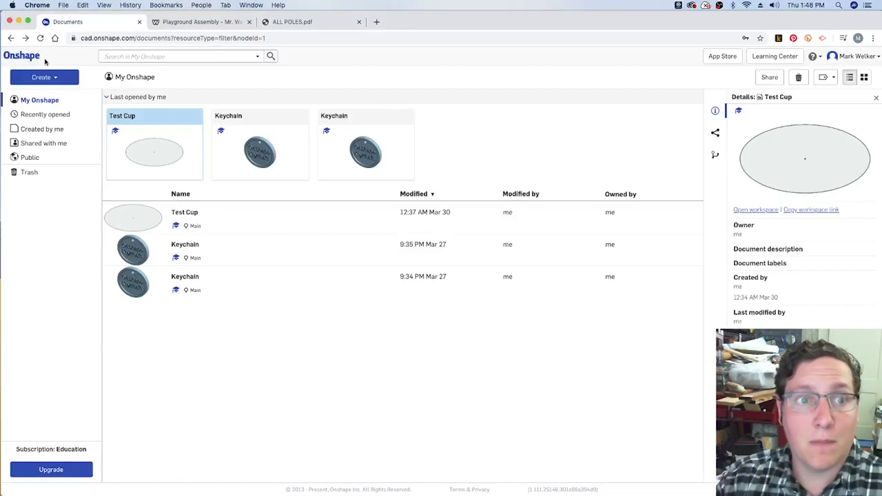
left_click(175, 24)
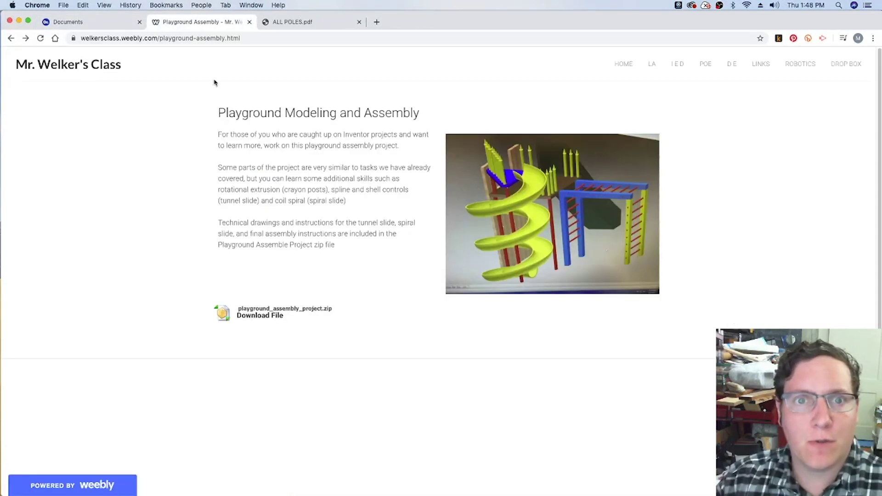
left_click_drag(216, 118, 402, 115)
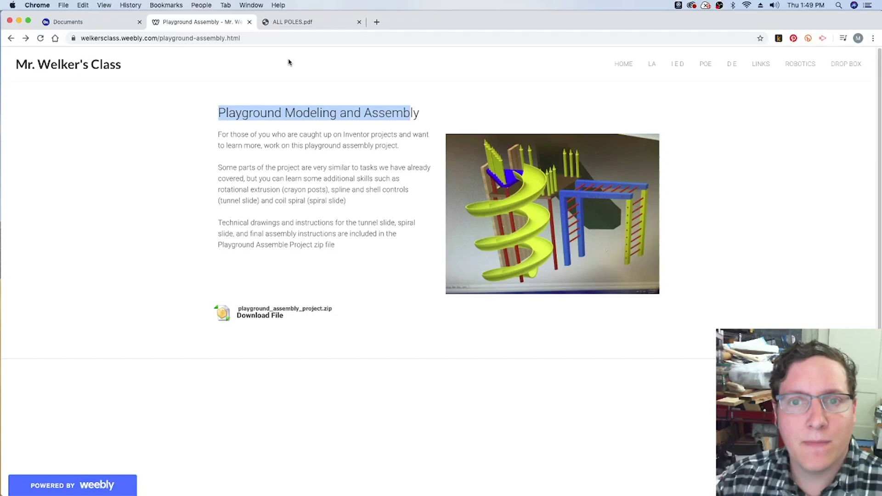
left_click(314, 23)
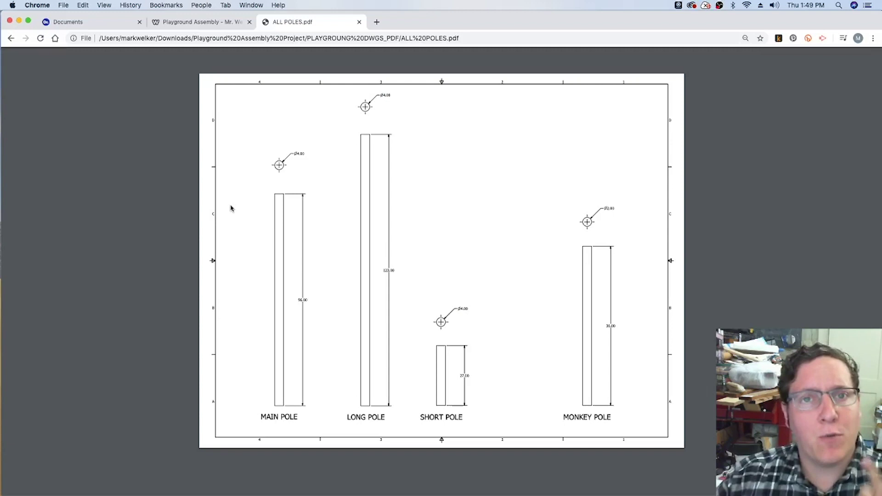
mouse_move(68, 22)
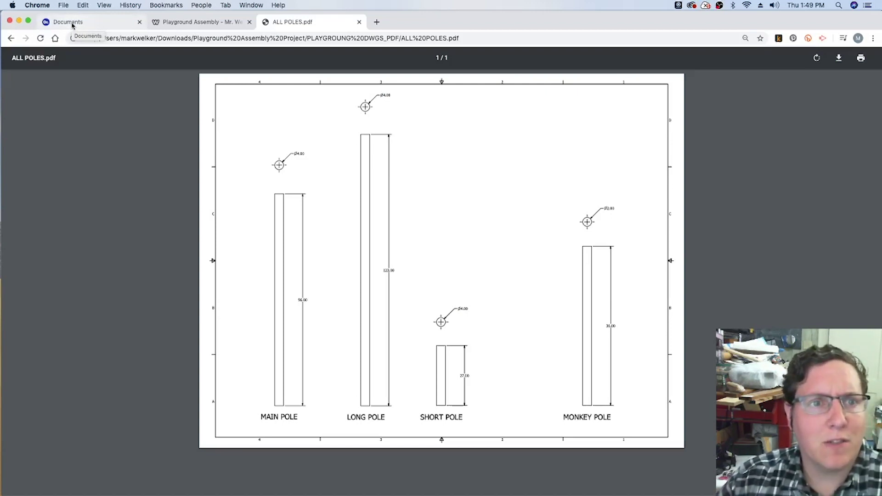
- Create a new Onshape folder named Playground Project
left_click(72, 25)
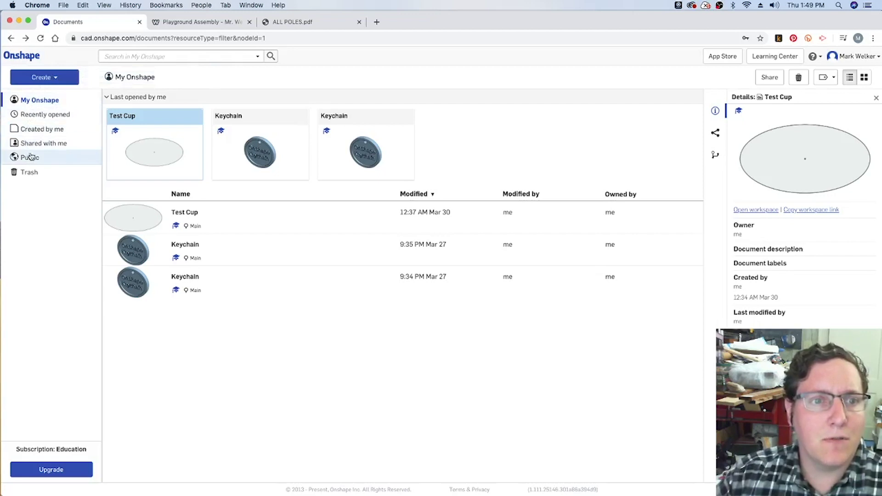
left_click(55, 79)
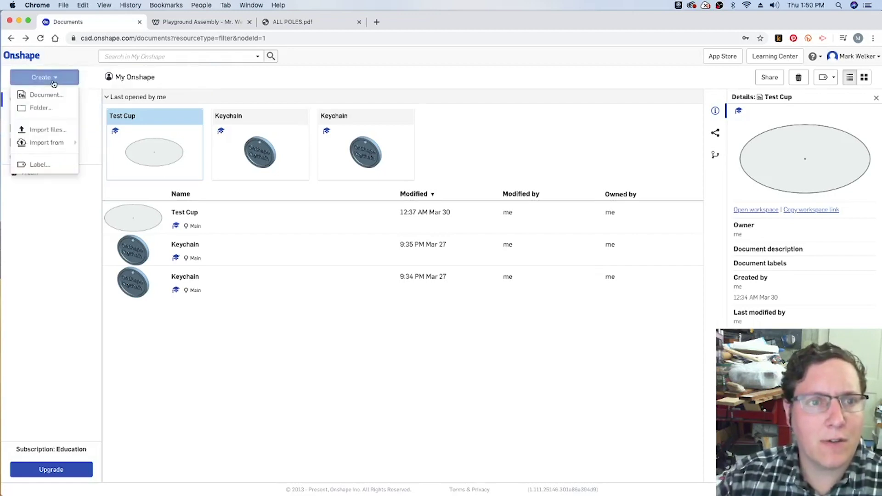
left_click(39, 108)
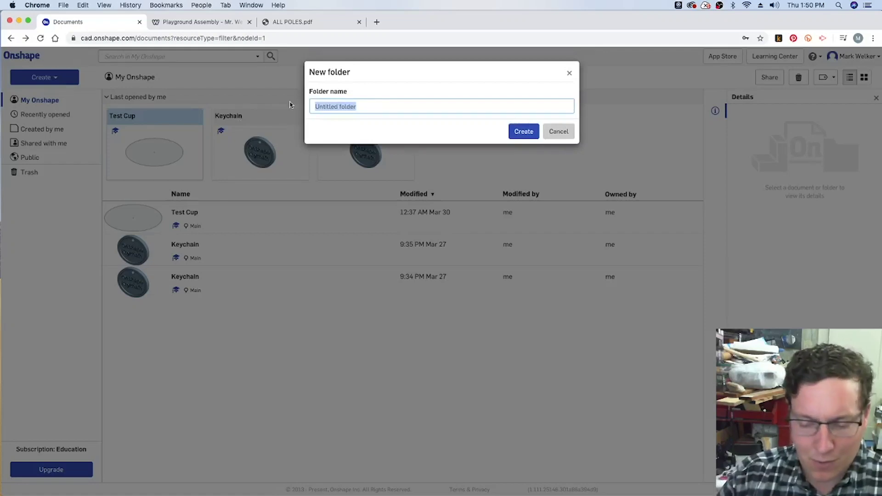
type("Playground Project")
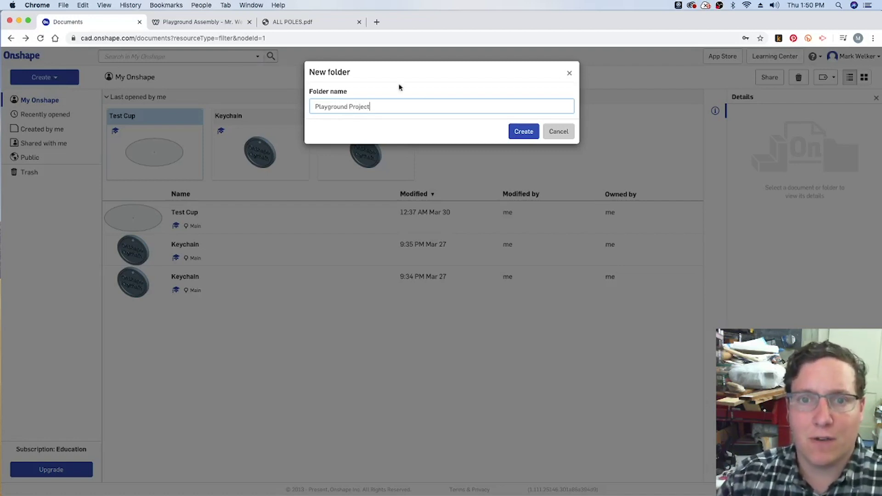
key("Return")
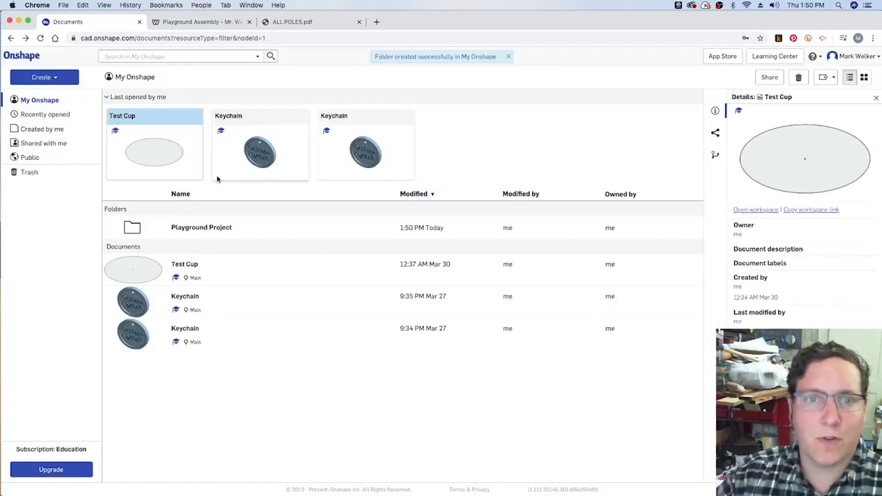
- Open the Playground Project folder and start a new document, checking the poles drawing
double_click(132, 227)
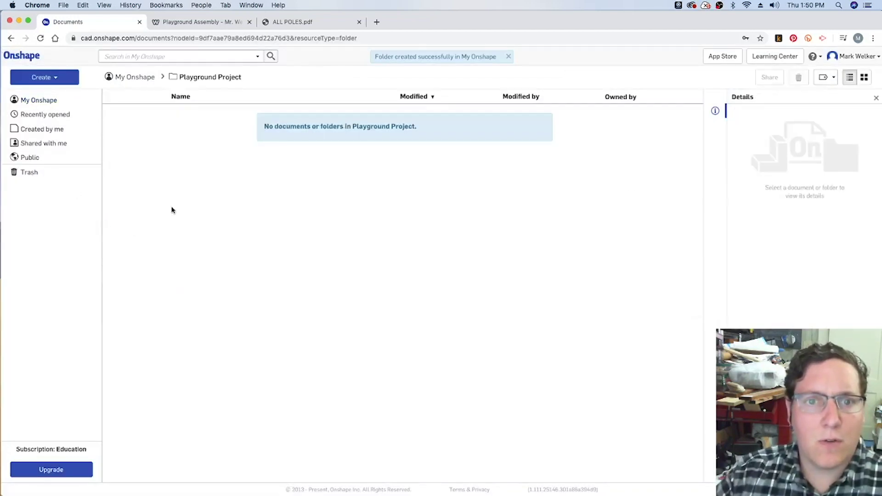
left_click(42, 77)
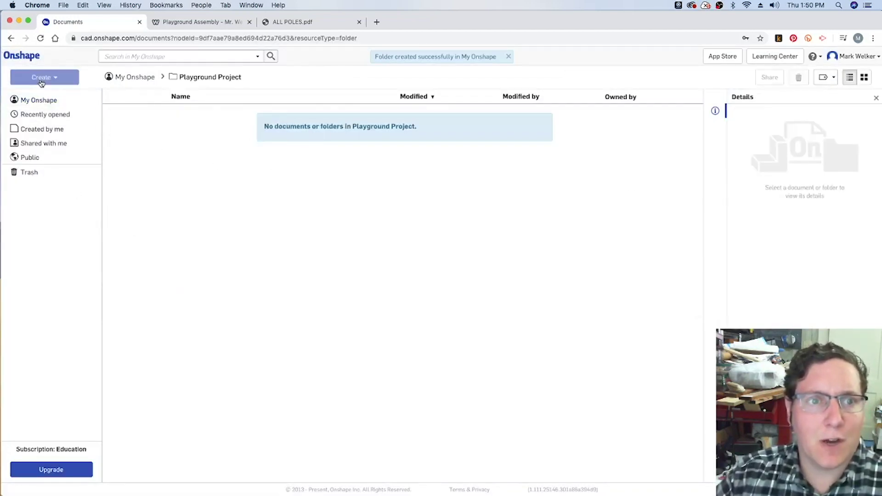
left_click(44, 95)
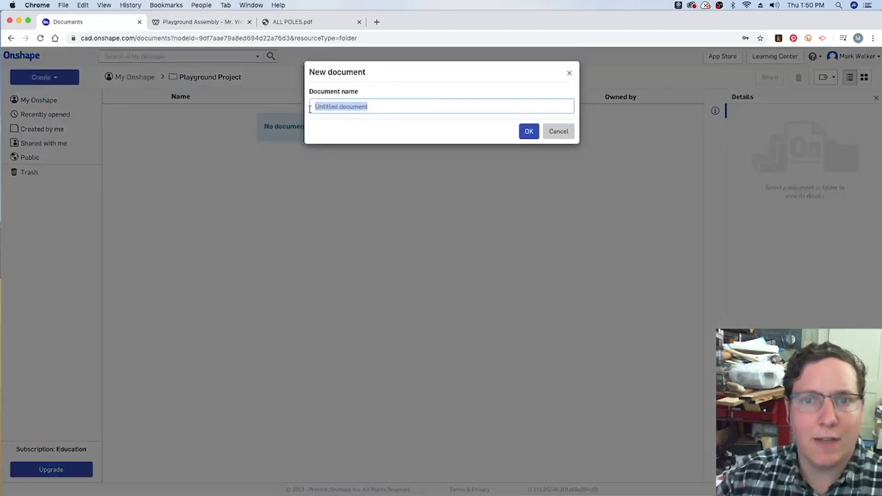
left_click(297, 21)
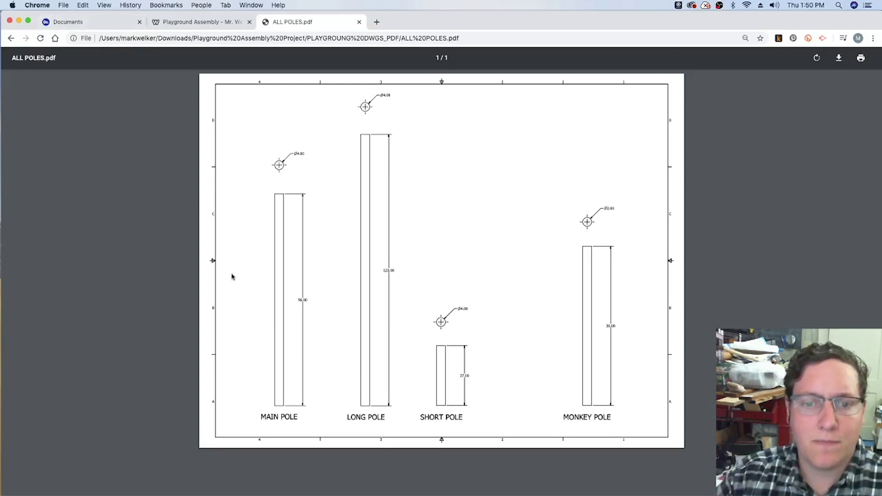
- Name the document Main Pole and open its Part Studio
left_click(77, 22)
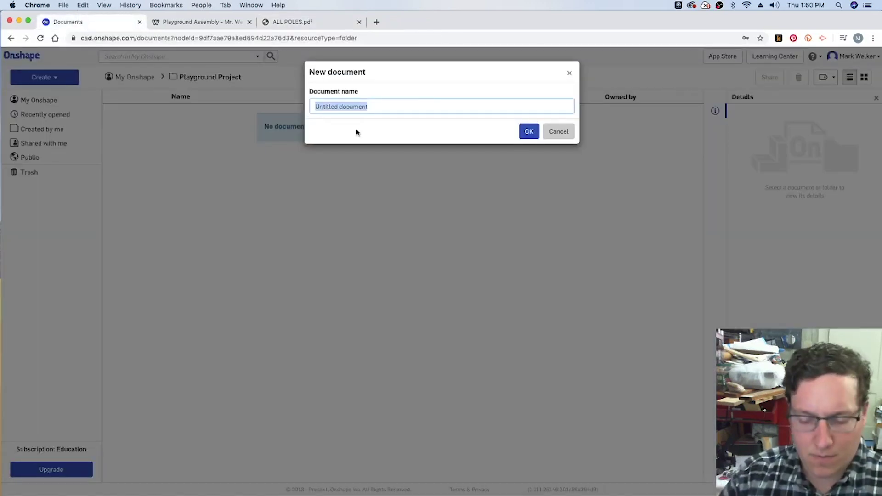
type("Main Pole")
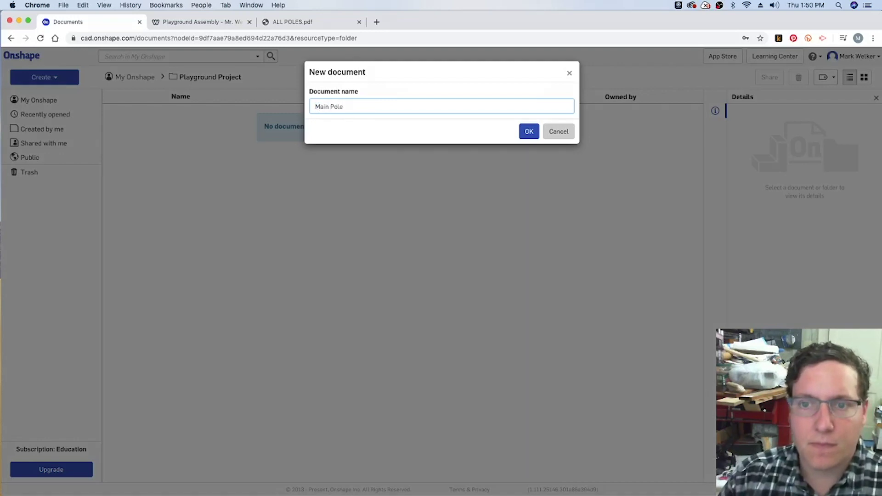
key("Return")
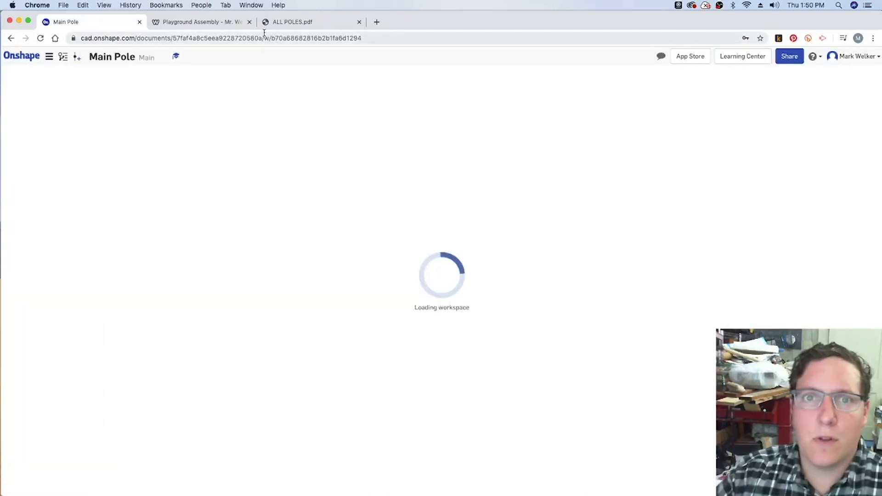
left_click(285, 23)
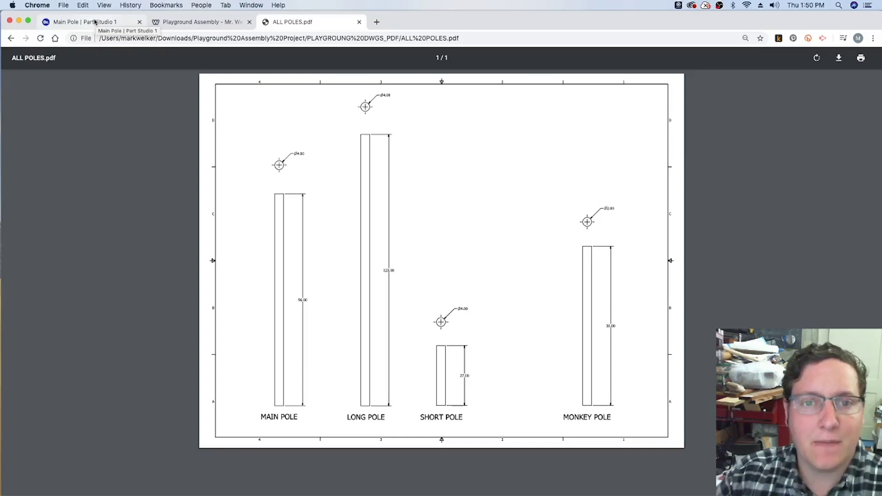
left_click(94, 22)
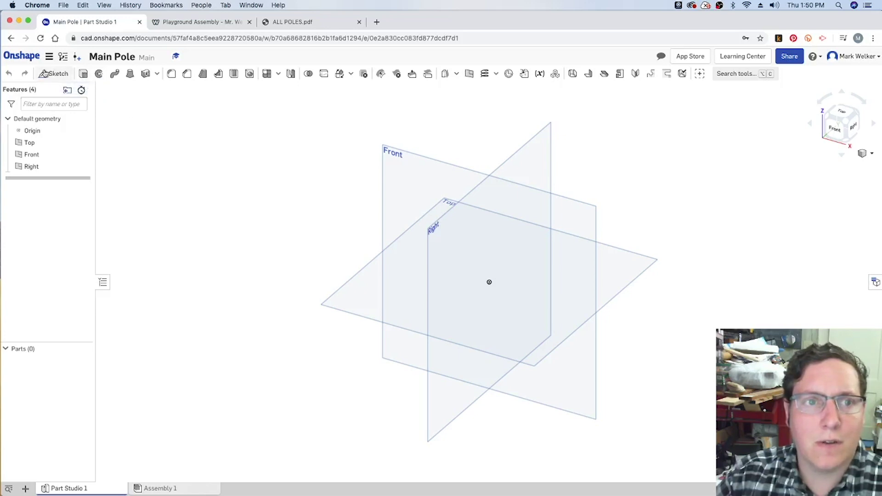
- Sketch a 4-diameter circle at the origin on the Top plane and extrude it
left_click(44, 73)
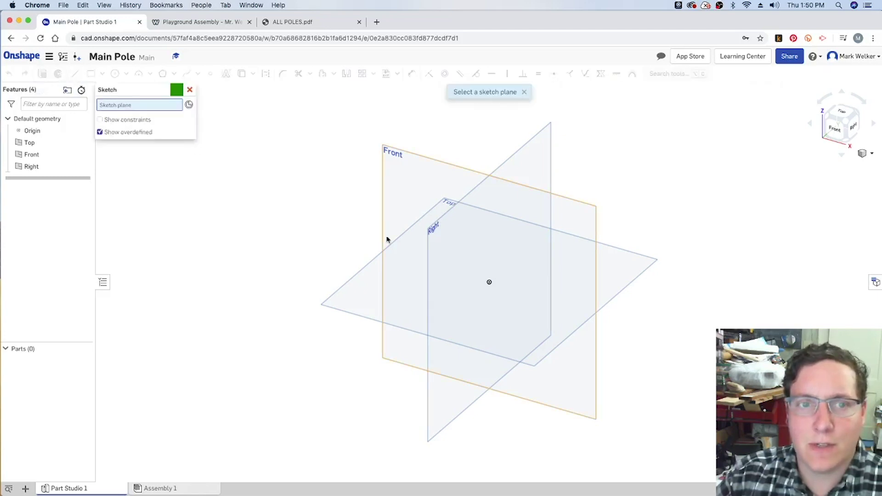
left_click(368, 293)
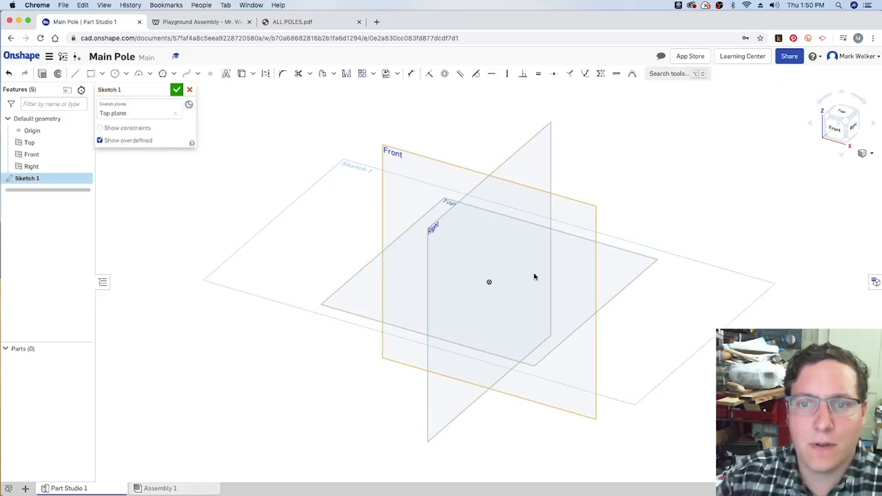
left_click(116, 75)
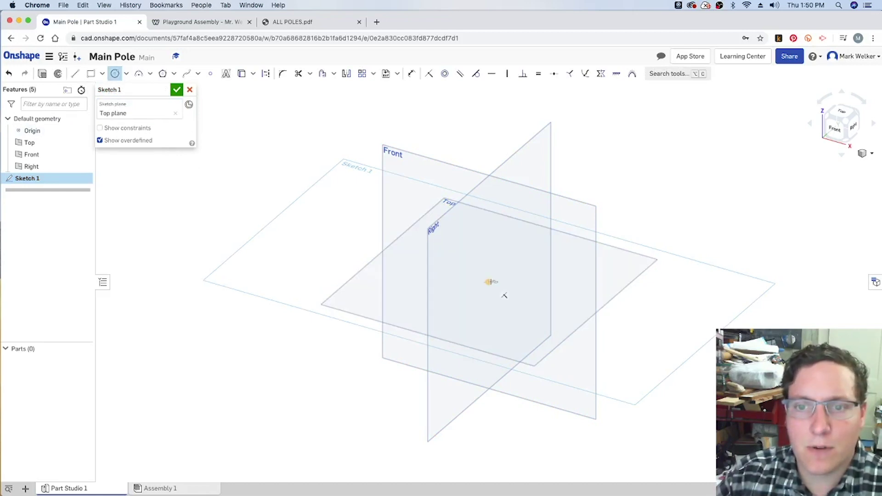
left_click(488, 282)
left_click(508, 278)
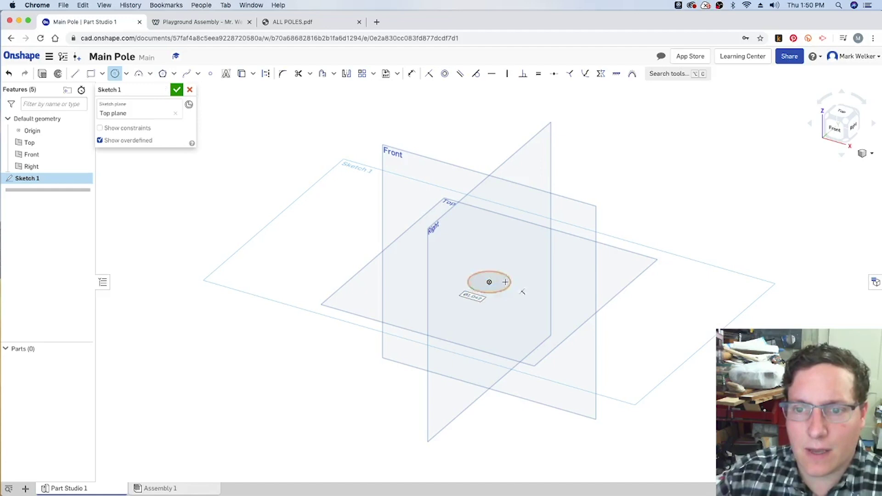
left_click(501, 305)
type("4")
key("Return")
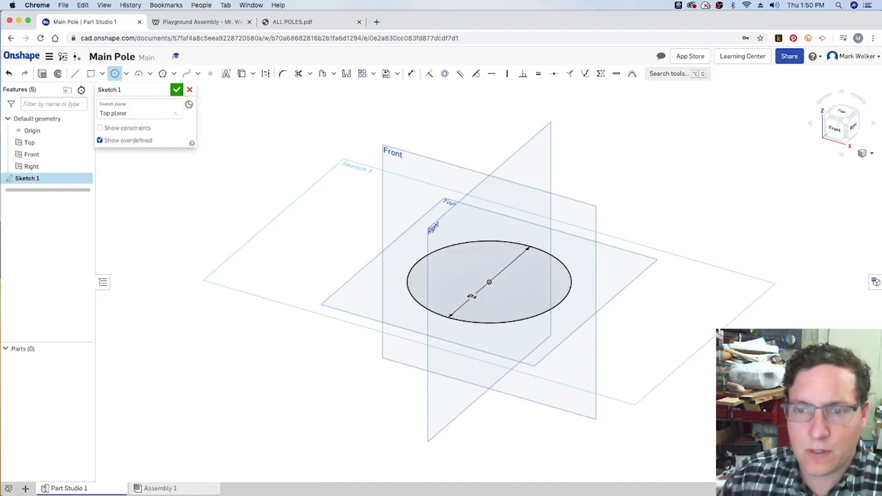
left_click(43, 74)
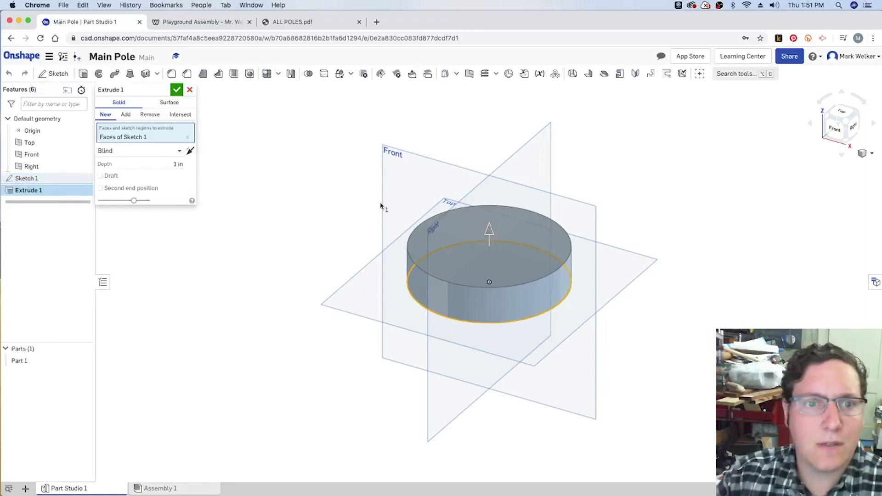
- Extrude the cylinder to a 96 in depth and begin copying the workspace
left_click(175, 164)
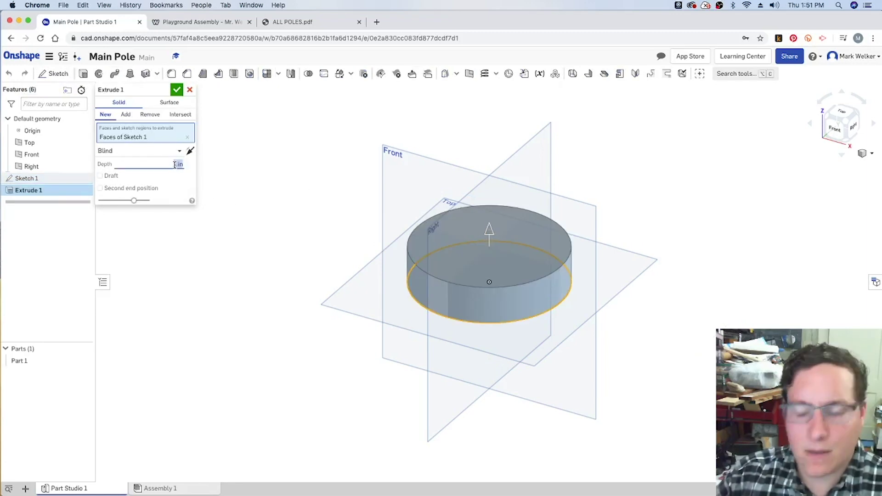
type("98")
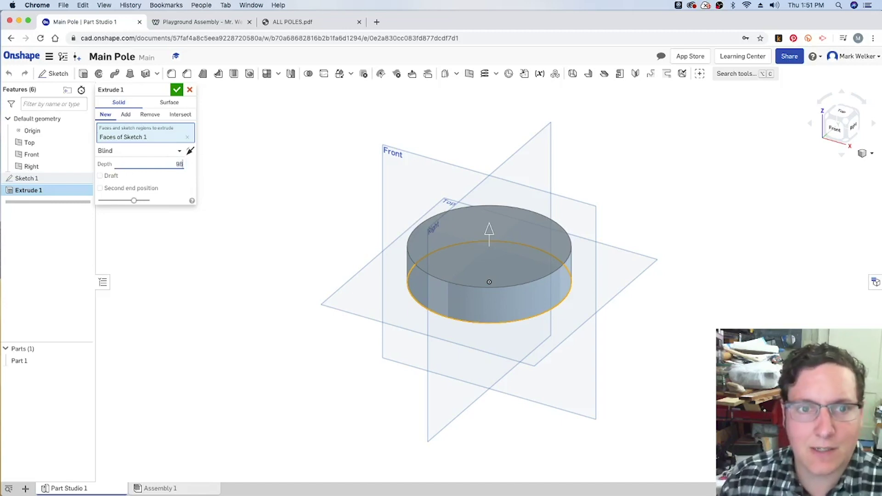
key("Return")
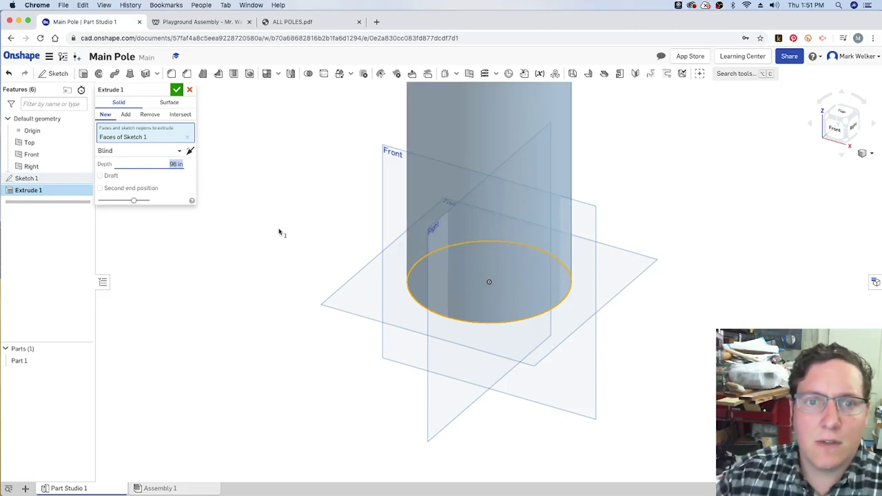
scroll(379, 228, "down", 1)
scroll(379, 228, "down", 3)
scroll(394, 325, "down", 3)
scroll(388, 347, "down", 2)
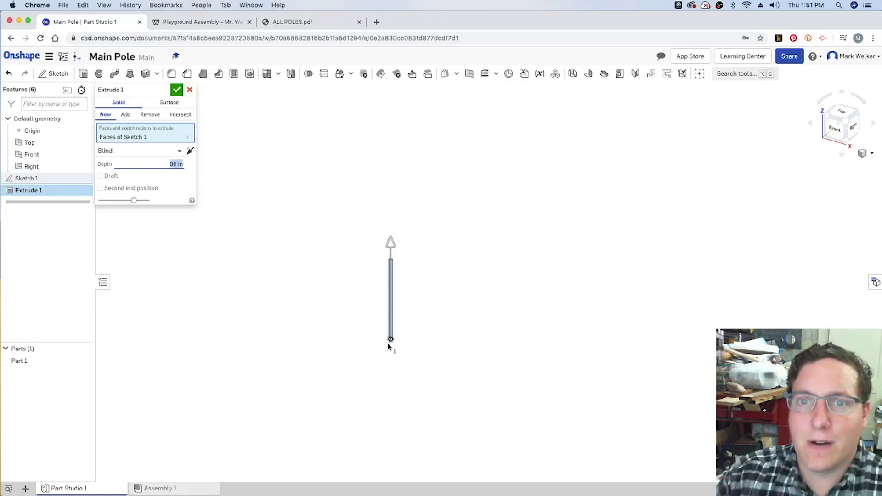
scroll(377, 308, "up", 2)
scroll(379, 310, "up", 1)
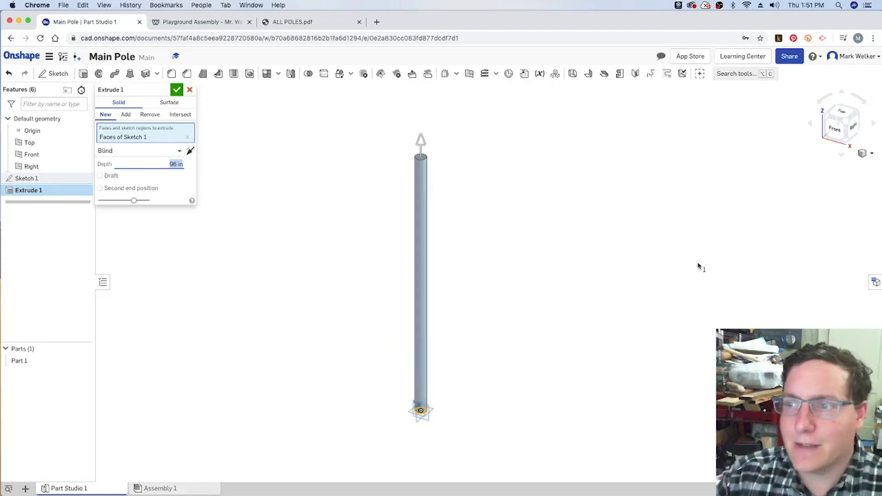
mouse_move(125, 89)
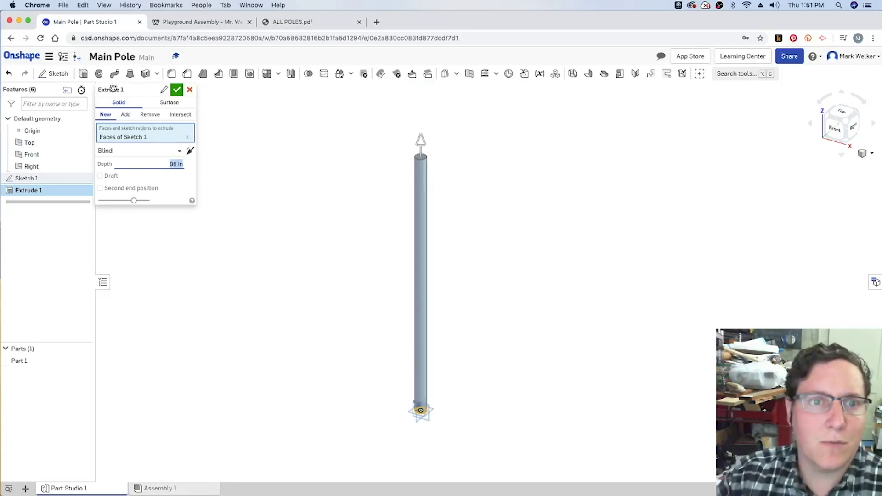
left_click(177, 90)
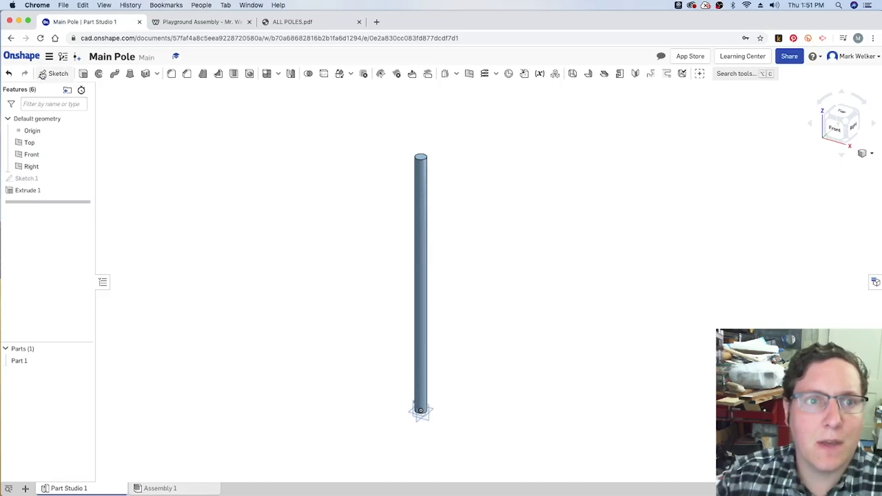
left_click(11, 73)
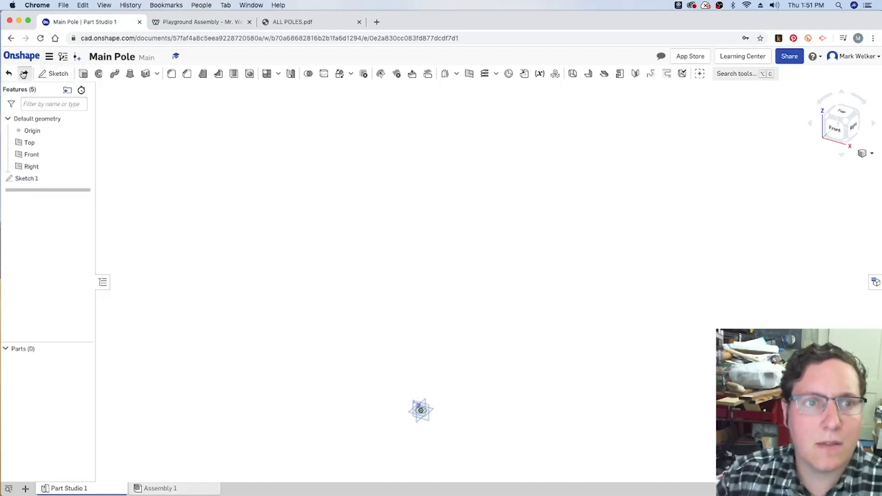
left_click(26, 74)
left_click(50, 57)
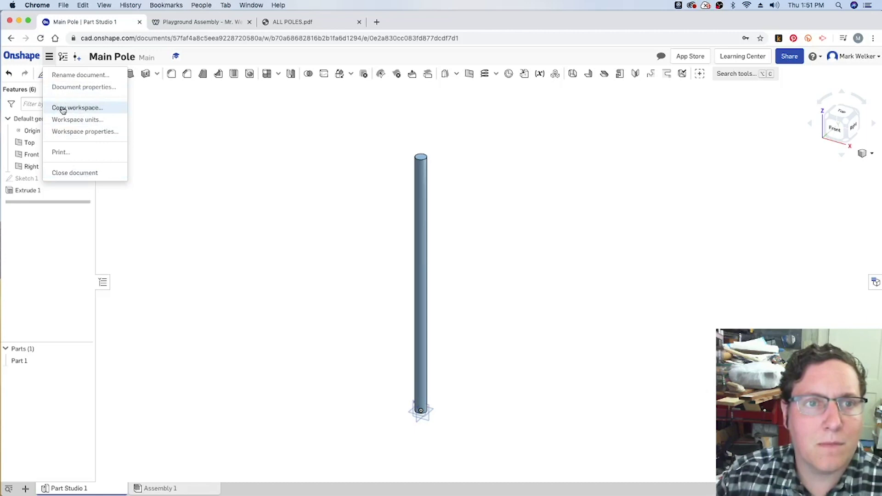
left_click(101, 111)
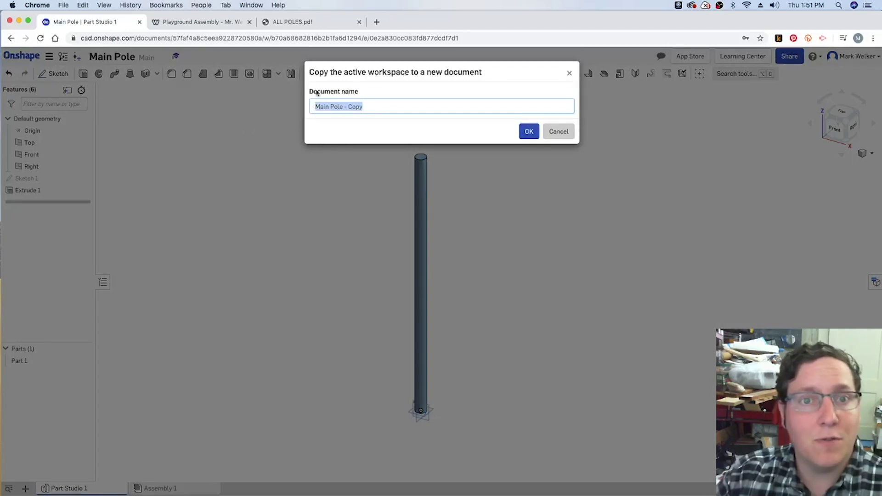
- Create the workspace copy named Long Pole, using the drawing's LONG label
left_click(288, 25)
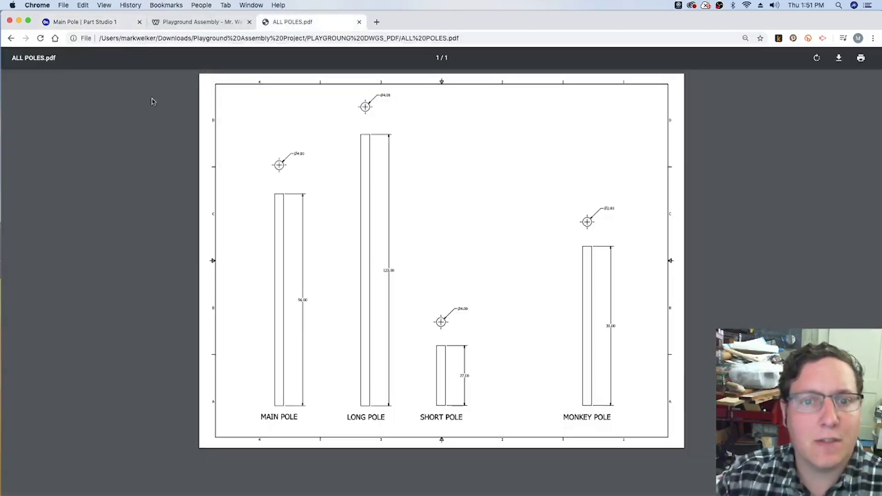
double_click(353, 416)
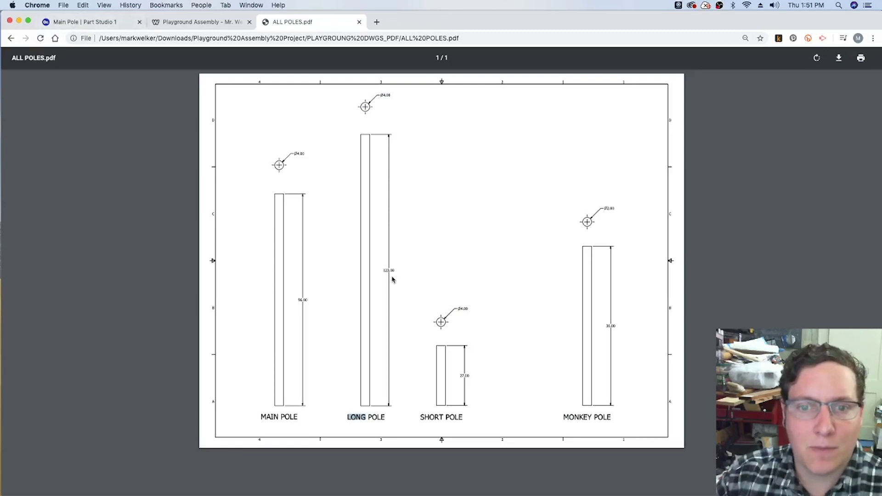
left_click(96, 22)
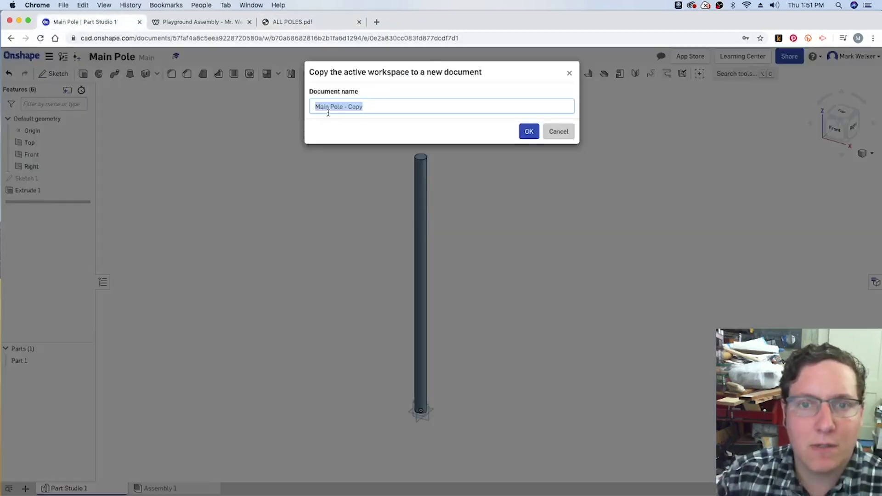
type("Long P")
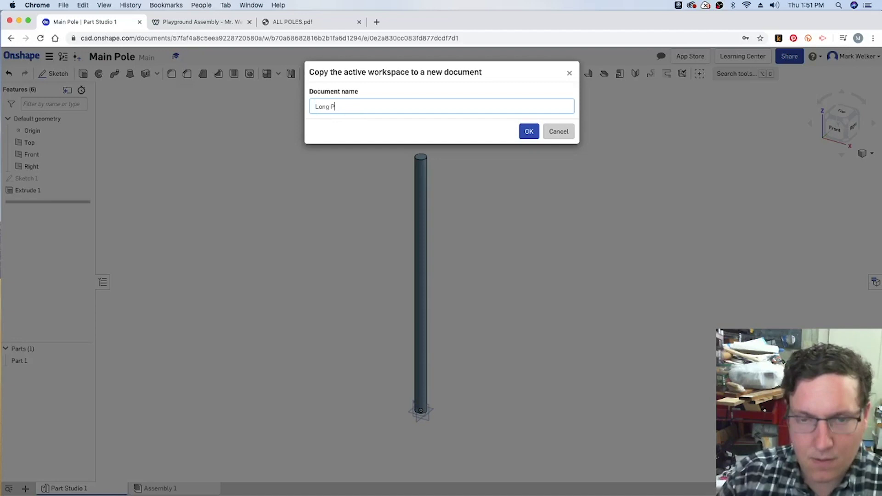
type("ole")
left_click(529, 131)
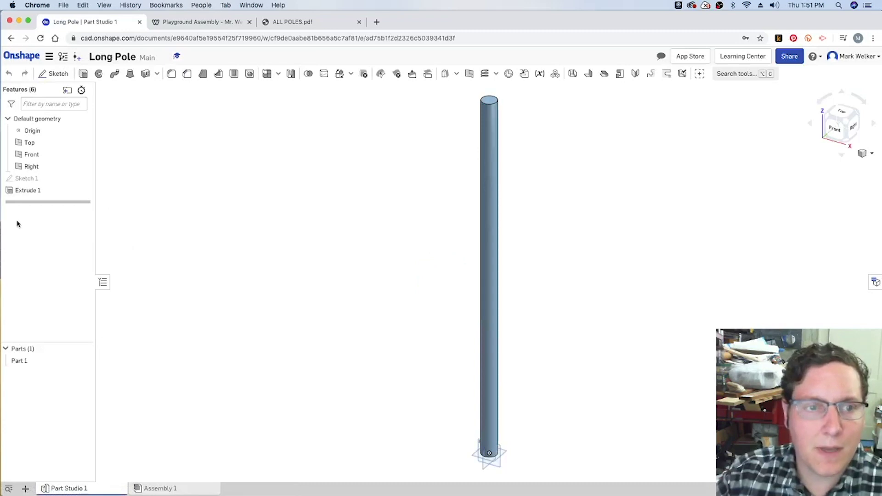
- Change Extrude 1's depth from 96 in to 123 in
left_click(11, 193)
right_click(11, 193)
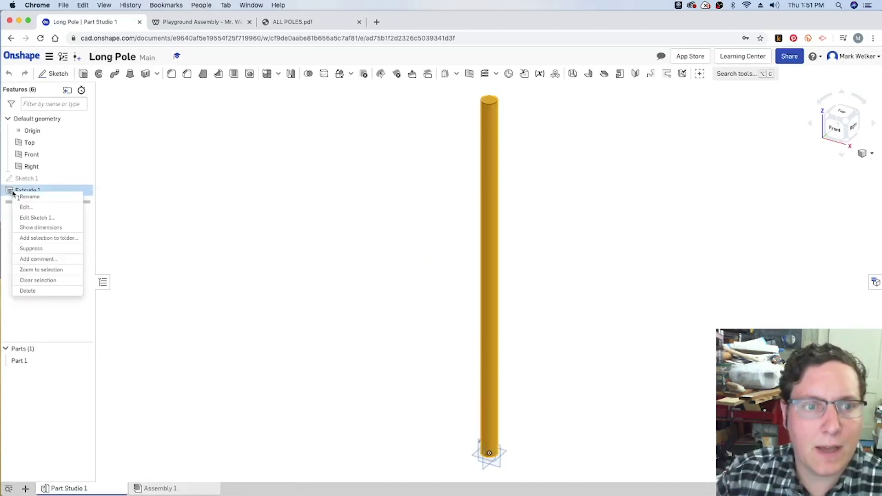
left_click(24, 205)
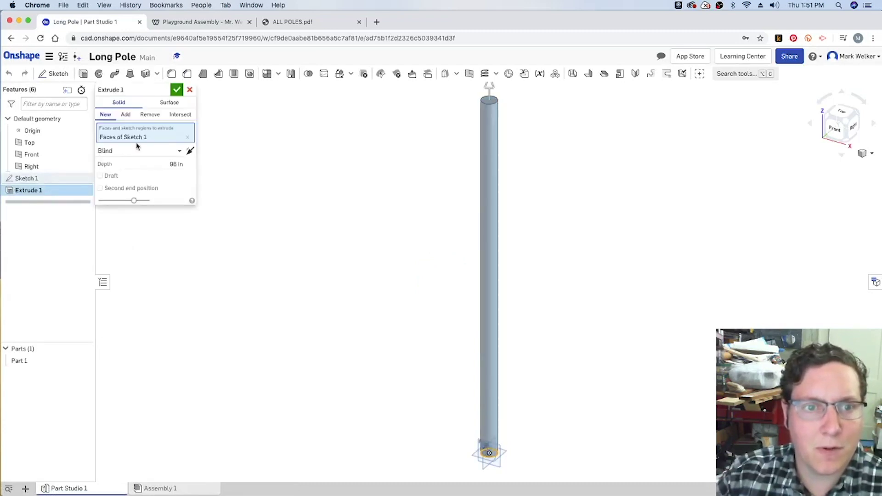
left_click(172, 164)
type("123")
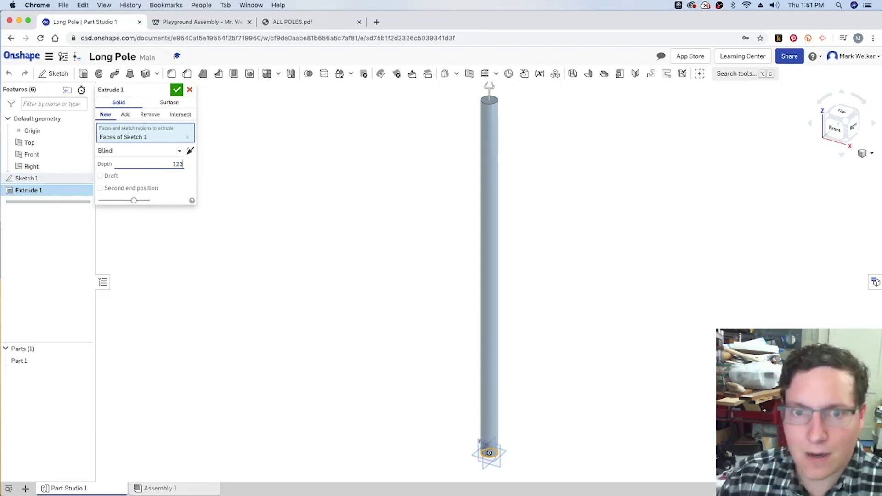
key("Return")
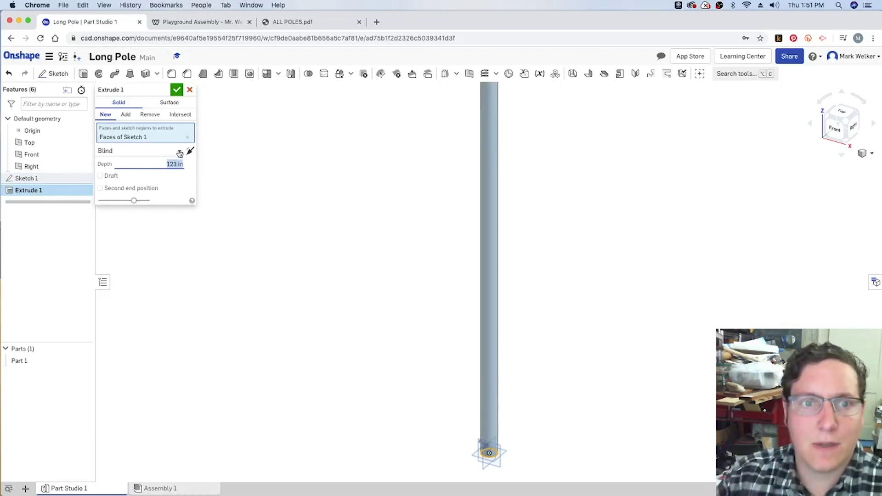
left_click(176, 91)
key("f")
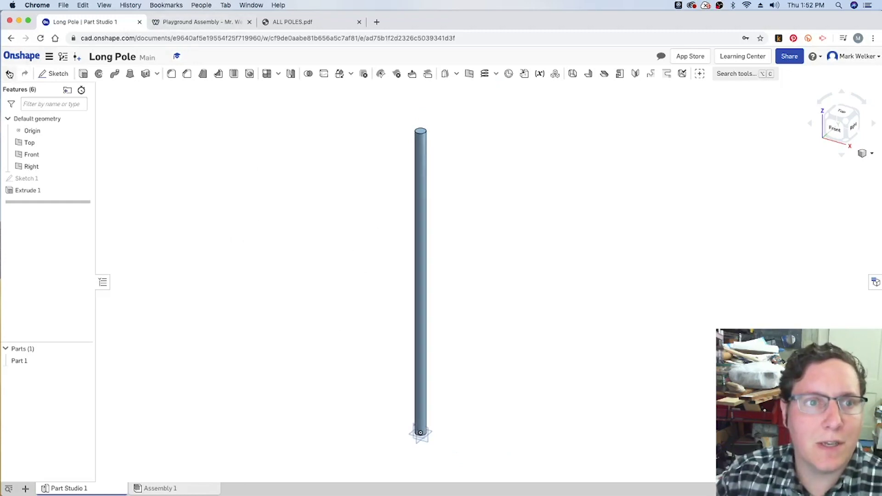
- Copy the Long Pole workspace as Short Pole after checking the drawing
left_click(49, 57)
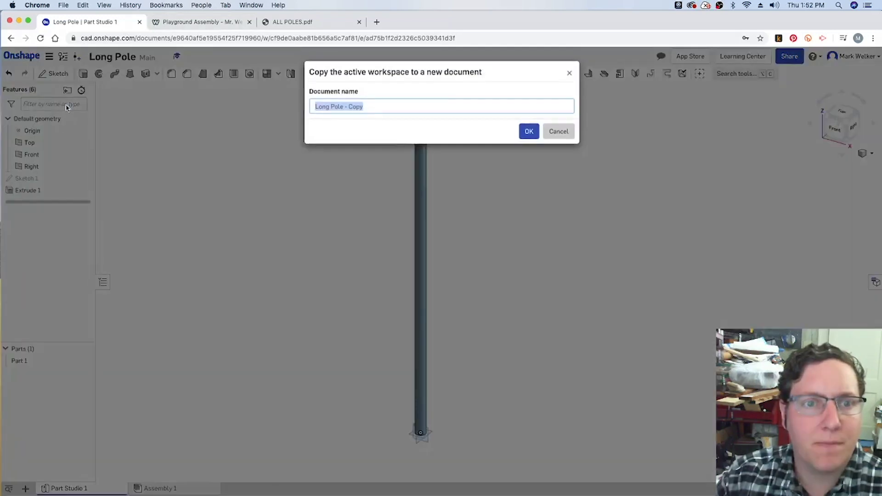
left_click(291, 22)
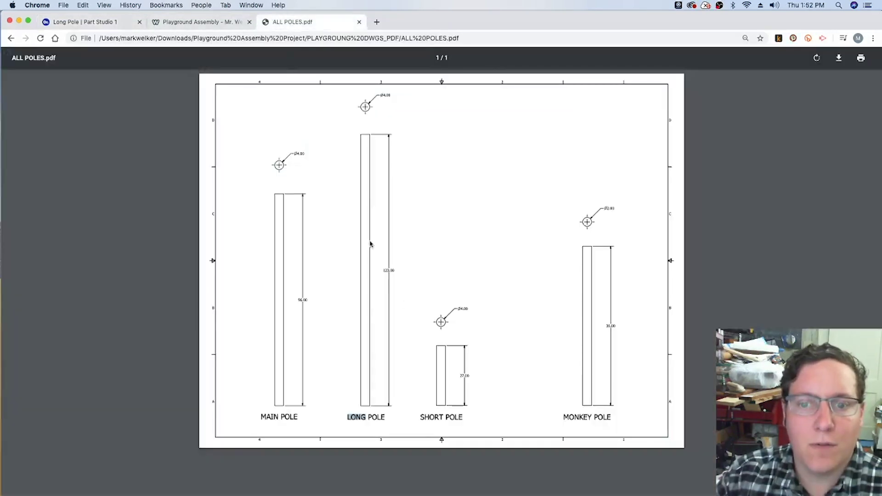
left_click(119, 22)
type("Short Pole")
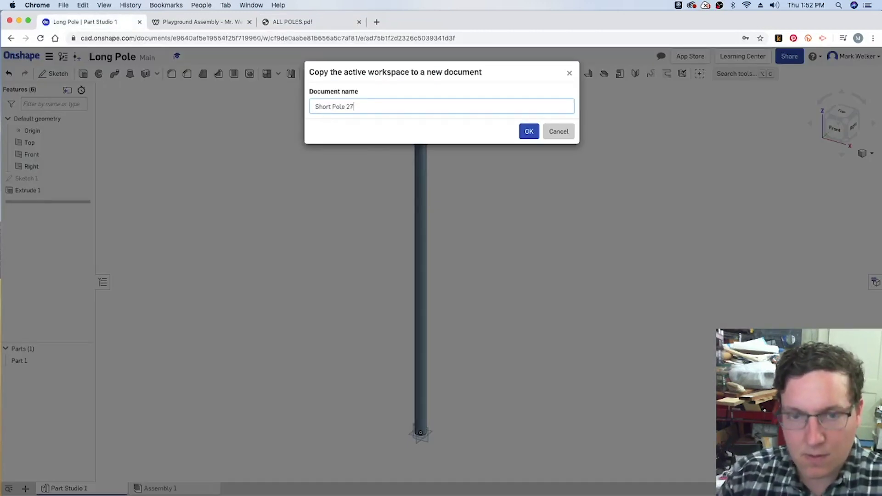
key("Return")
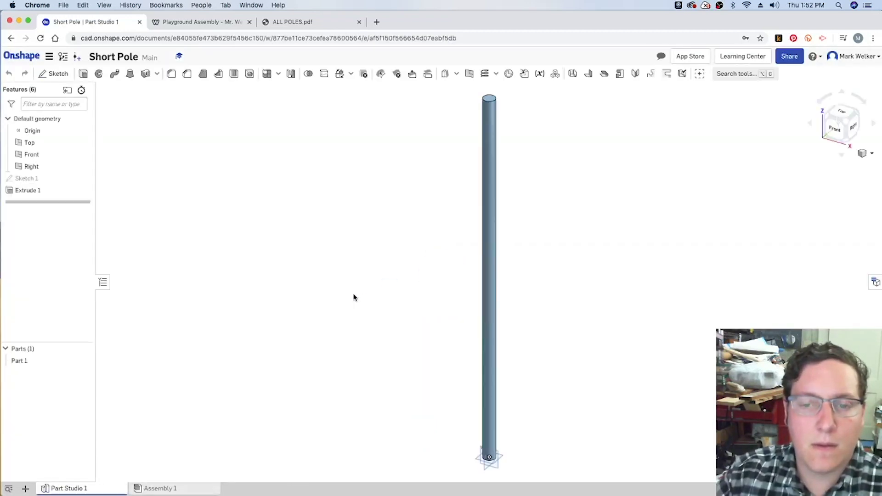
- Edit Extrude 1's depth from 123 in to 27 in
right_click(15, 192)
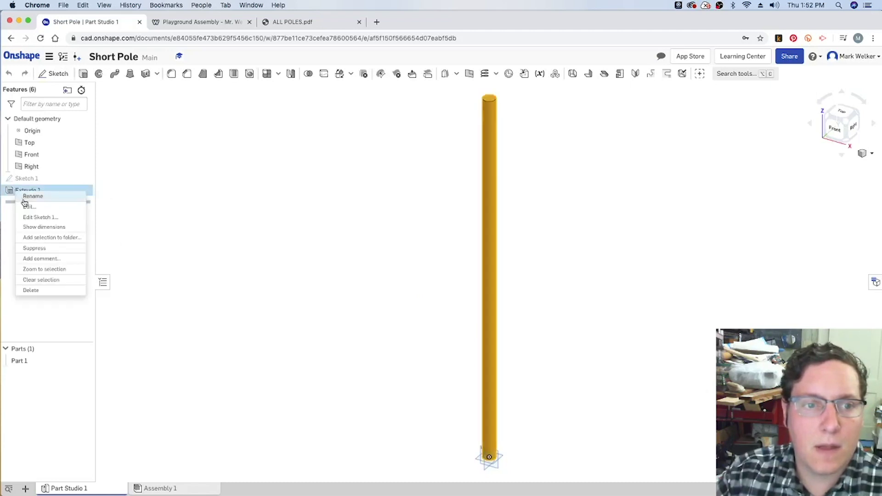
left_click(28, 206)
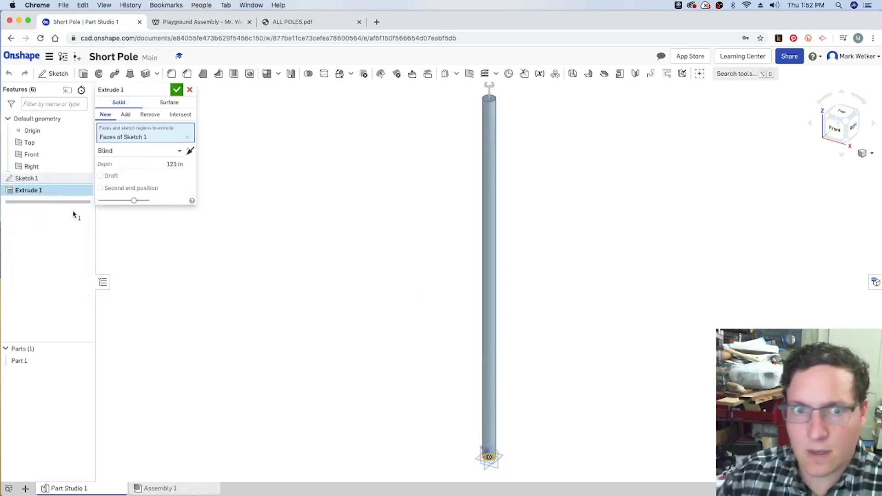
left_click(152, 166)
type("2")
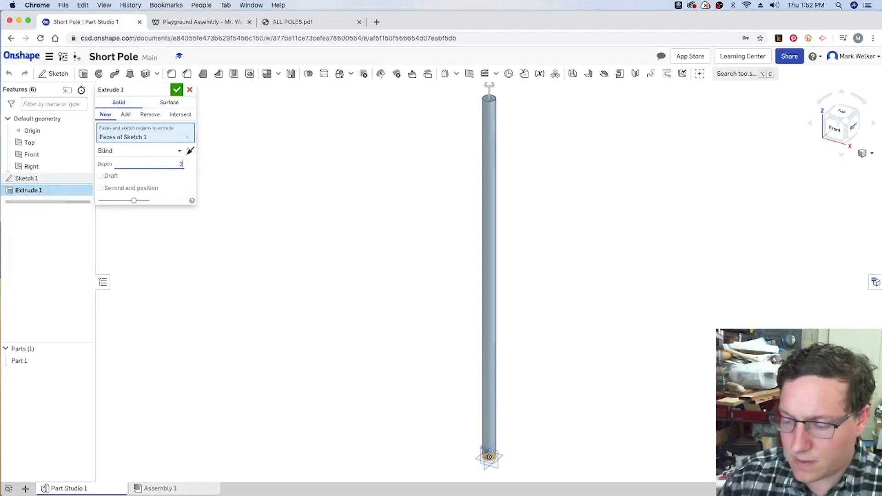
type("7")
key("Return")
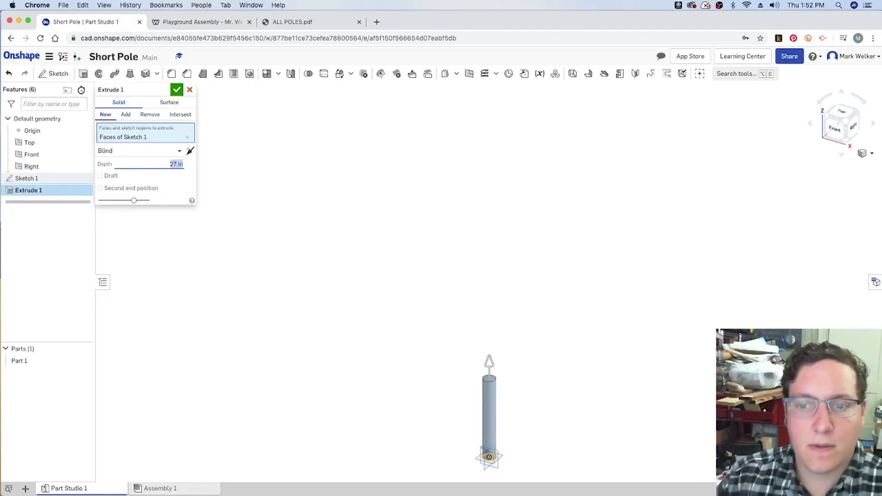
left_click(176, 90)
left_click(50, 57)
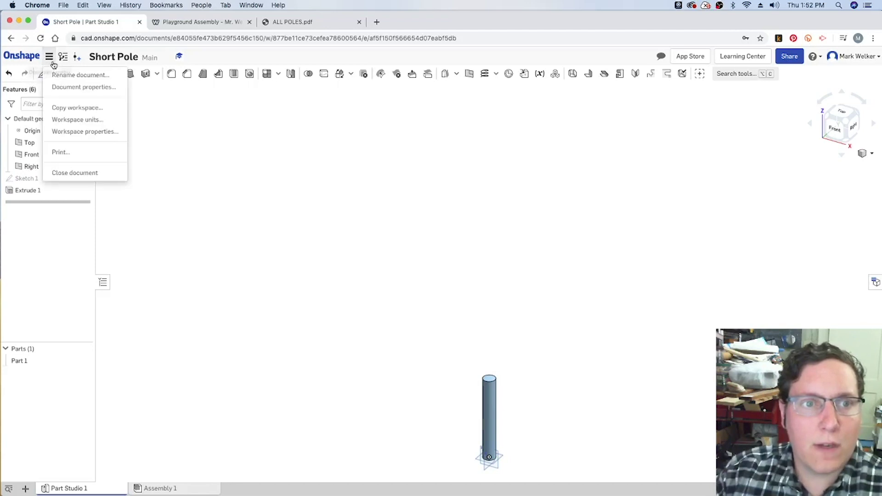
- Copy the Short Pole workspace as Monkey Pole and check the drawing's dimensions
left_click(75, 109)
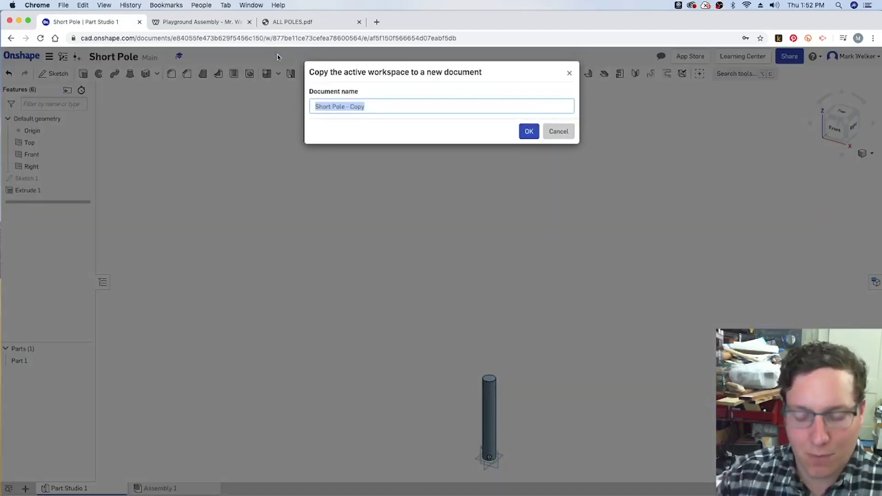
type("Monkey Pole")
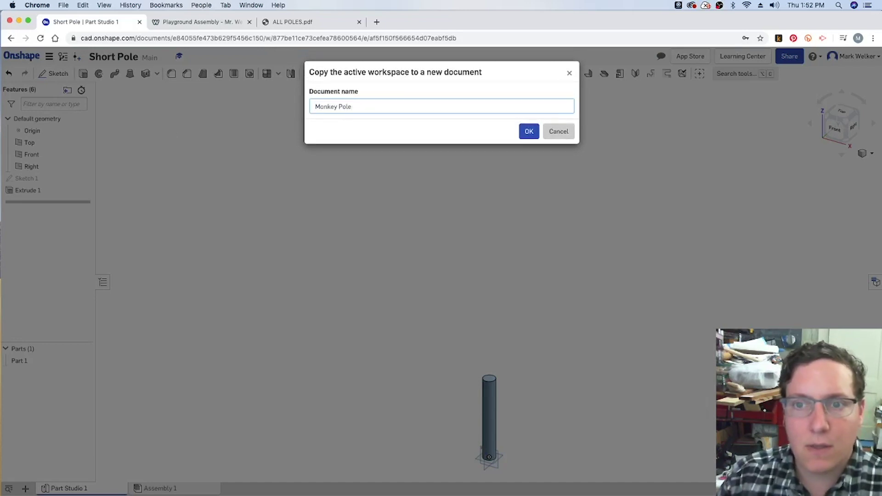
key("Return")
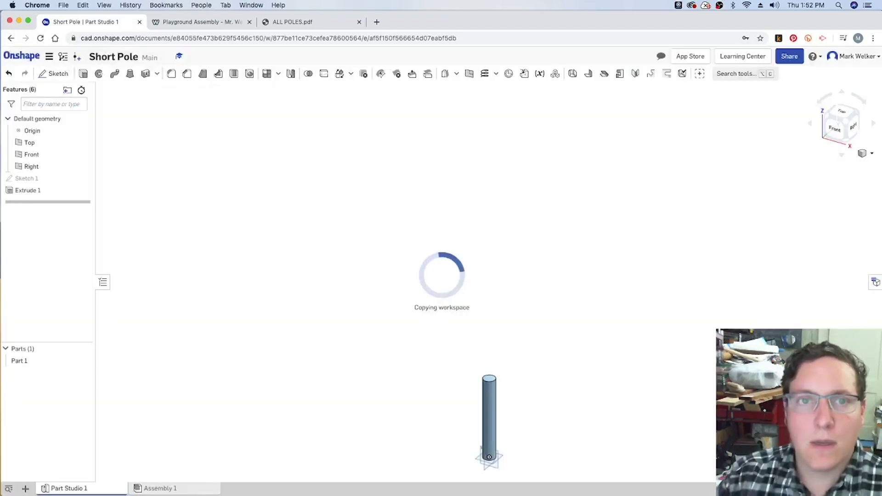
key("super+3")
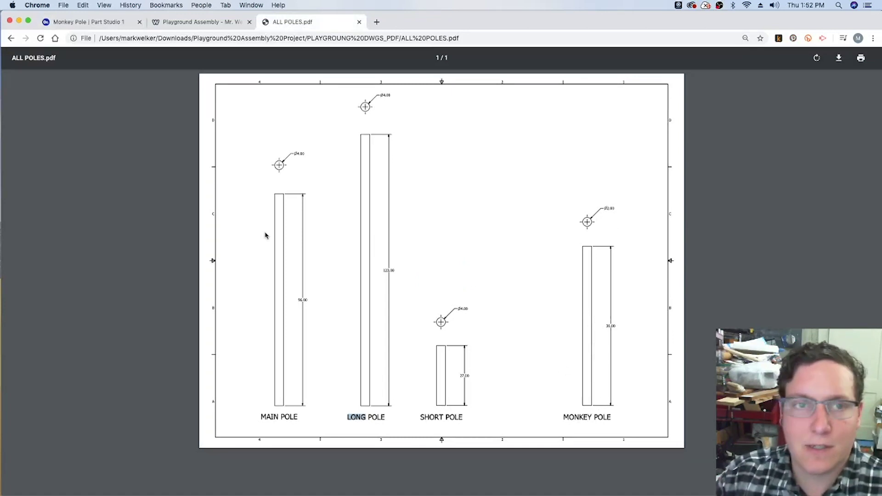
left_click(104, 21)
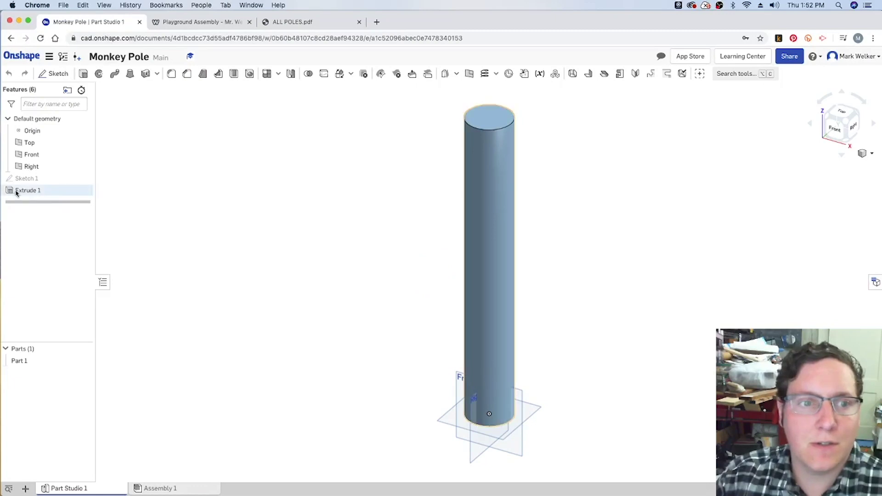
- Edit Sketch 1 of the Monkey Pole and change the circle's diameter dimension to 2
right_click(12, 180)
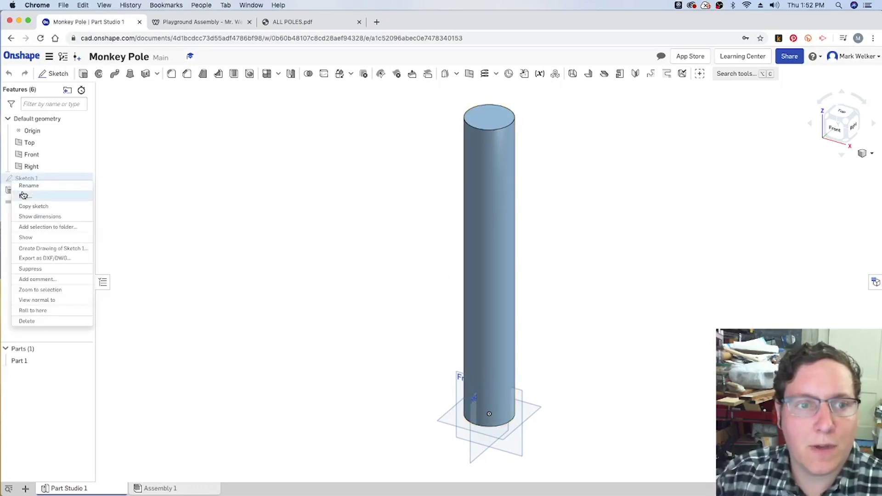
left_click(25, 196)
double_click(485, 420)
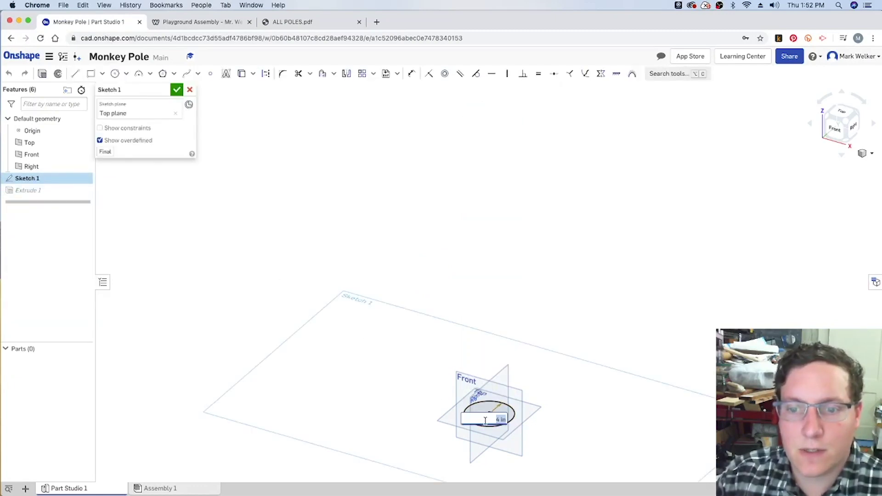
type("2")
key("Return")
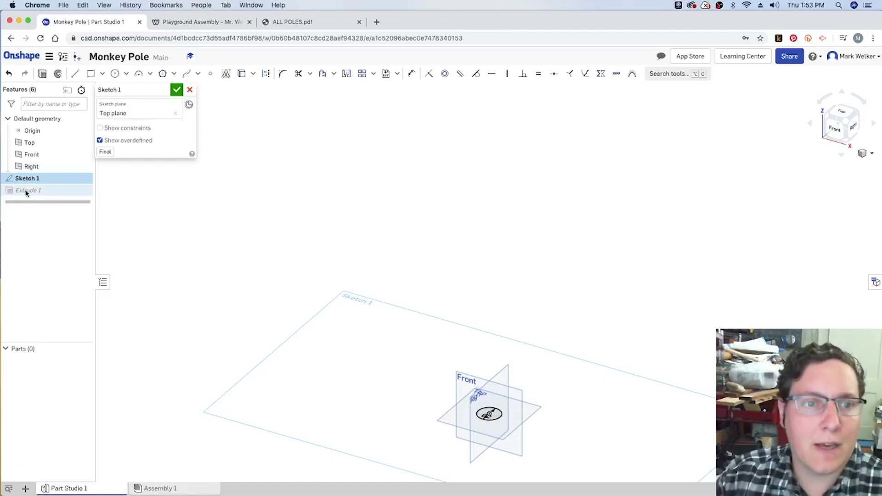
- Accept the sketch edit, then change Extrude 1's depth from 27 in to 38 in
left_click(177, 89)
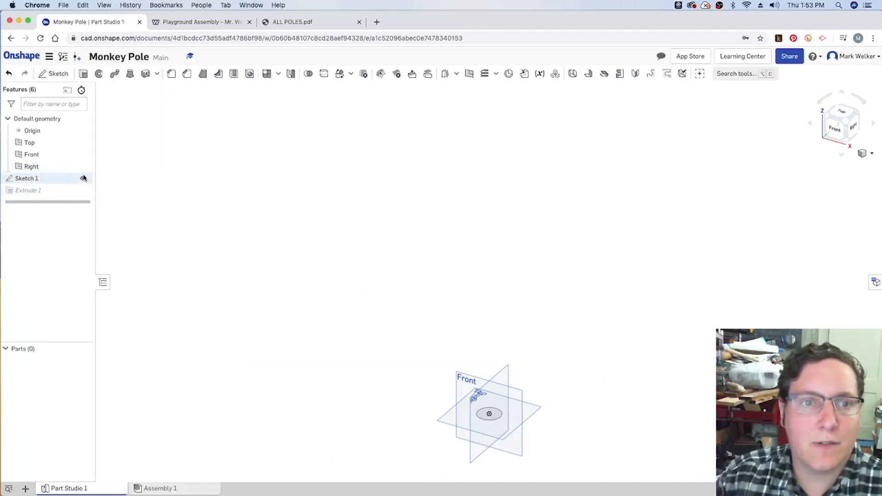
right_click(23, 192)
left_click(34, 205)
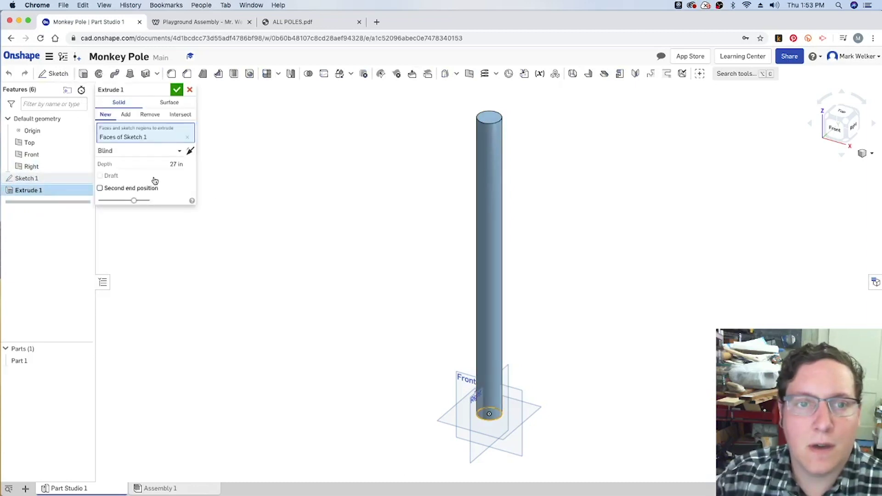
double_click(172, 164)
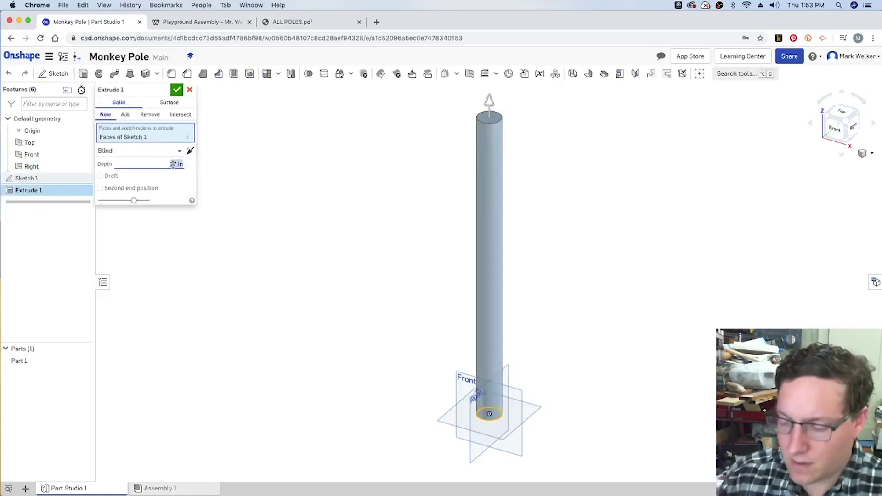
type("38")
key("Return")
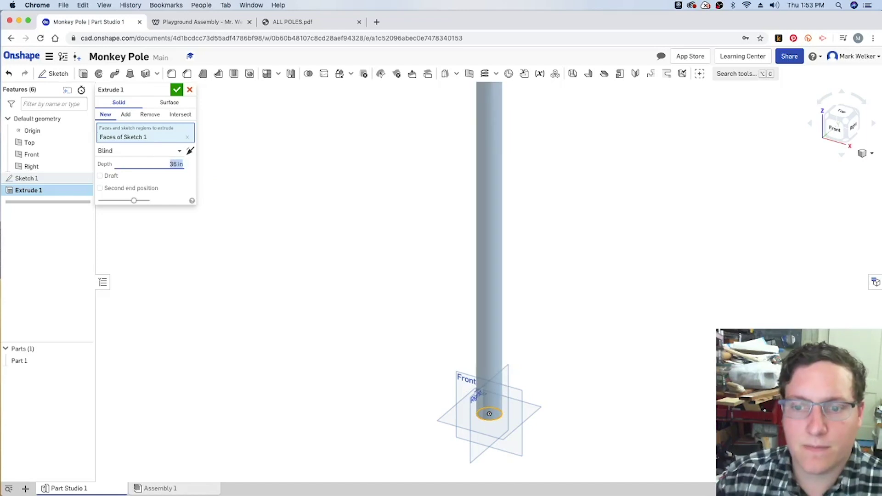
left_click(177, 90)
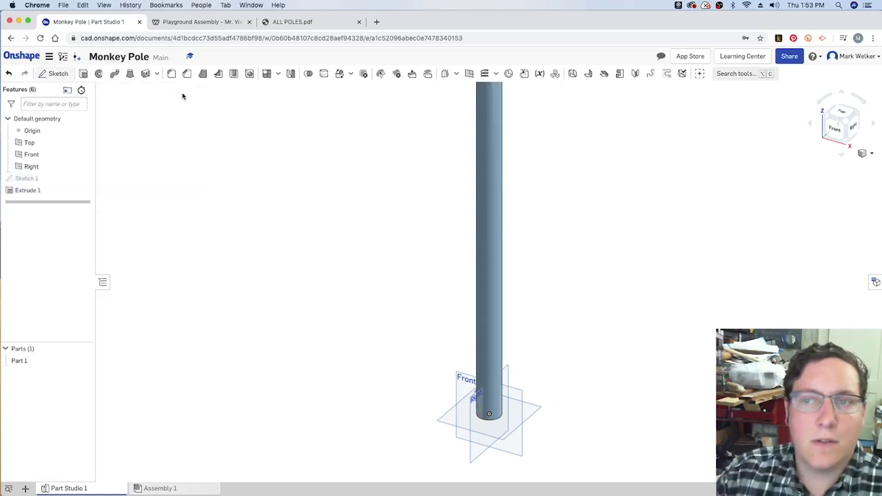
- Close the Monkey Pole document from the document menu
left_click(48, 59)
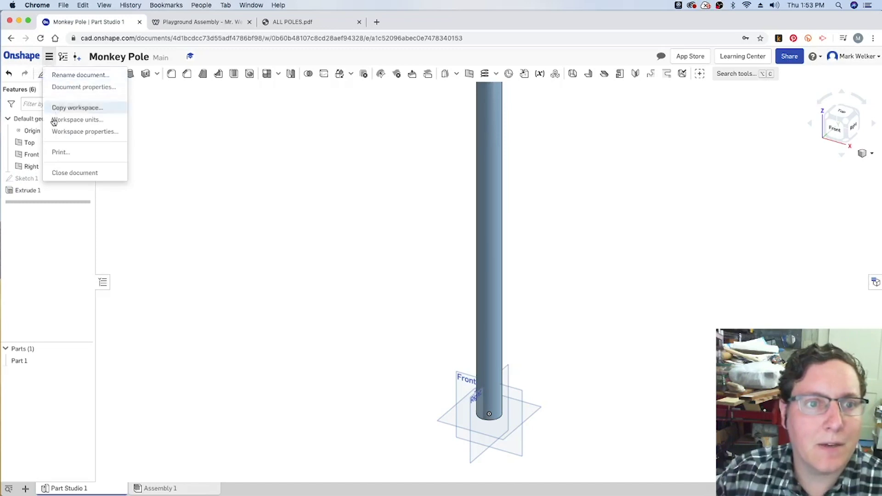
left_click(64, 172)
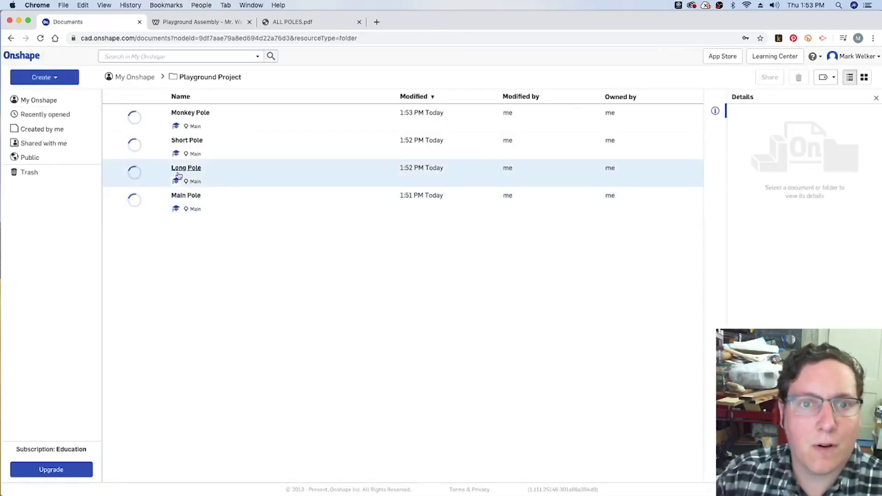